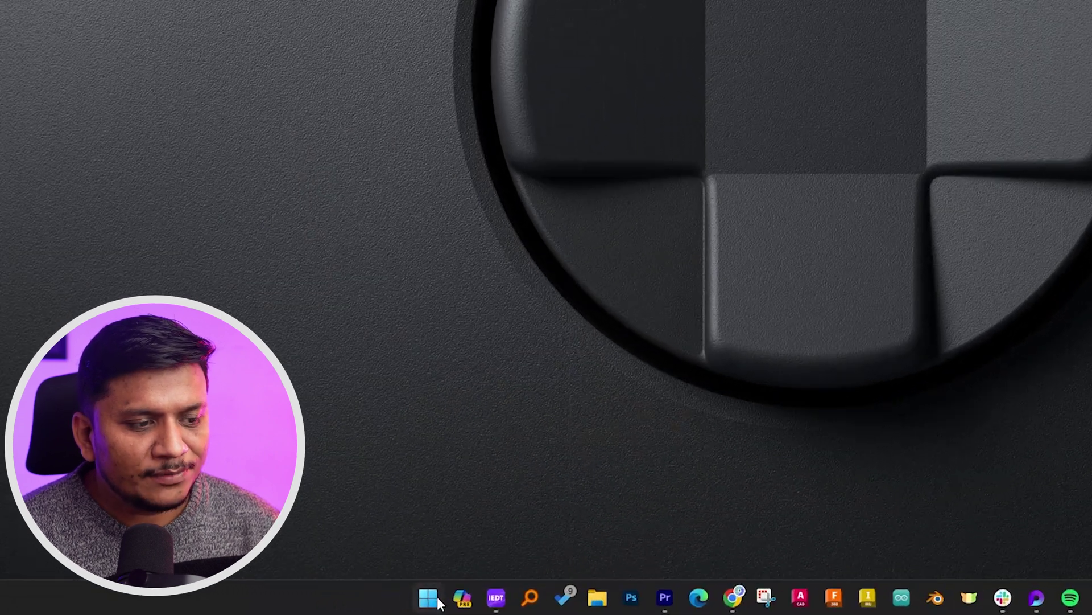
# Launch File Explorer from Start search and select 980 Pro (H:) under This PC.
pyautogui.click(438, 602)
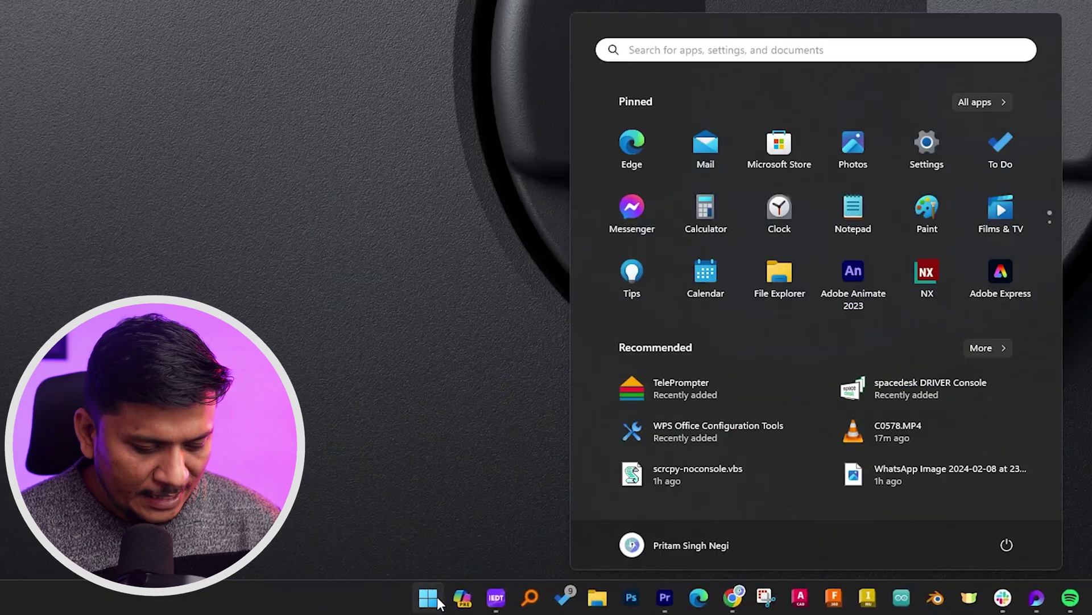
pyautogui.write('file')
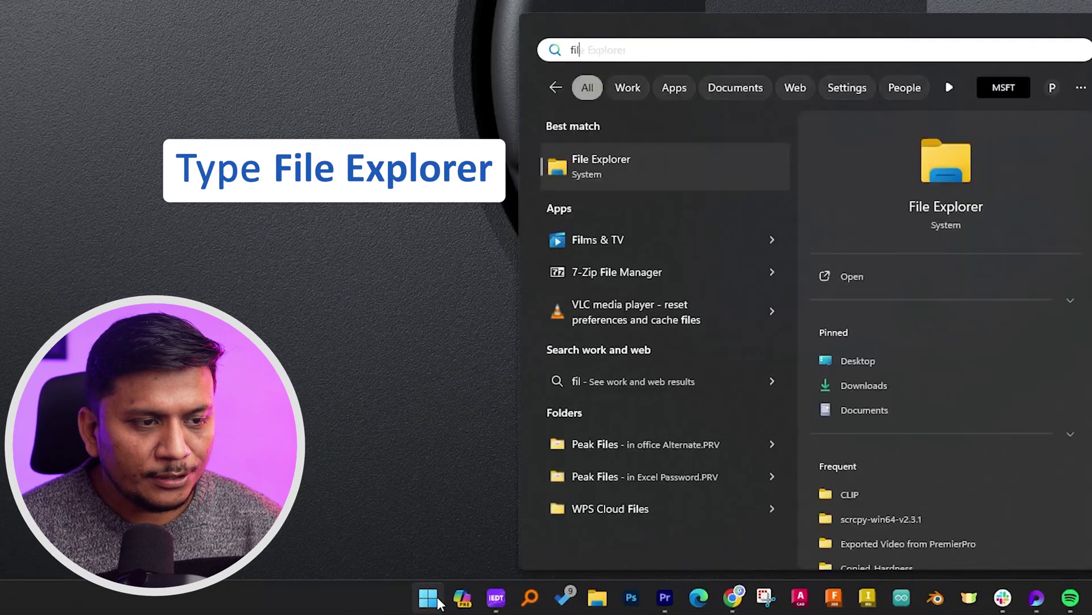
pyautogui.press('Return')
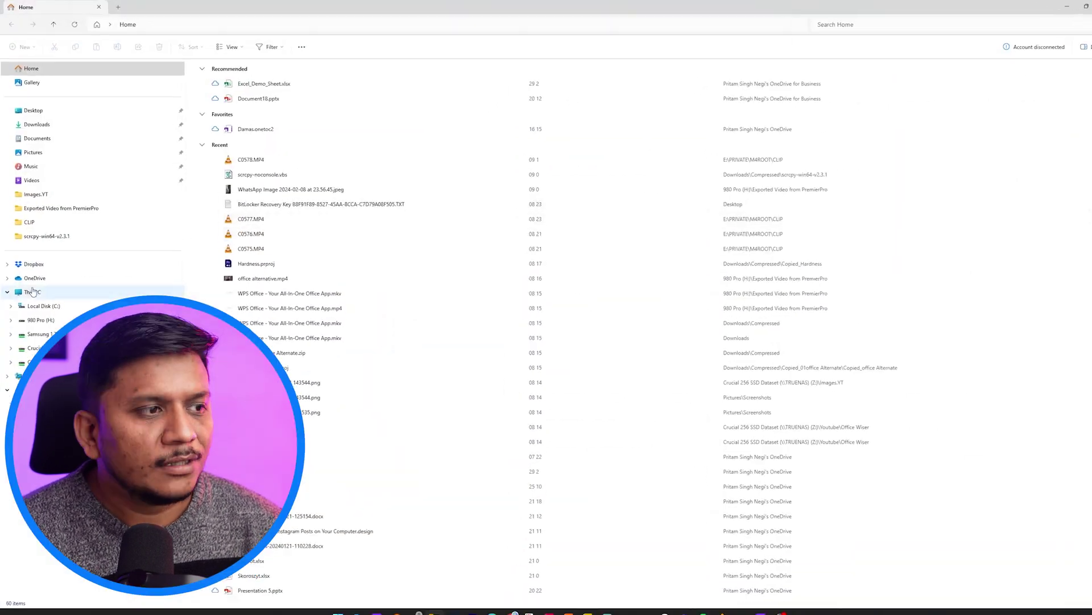
pyautogui.click(145, 226)
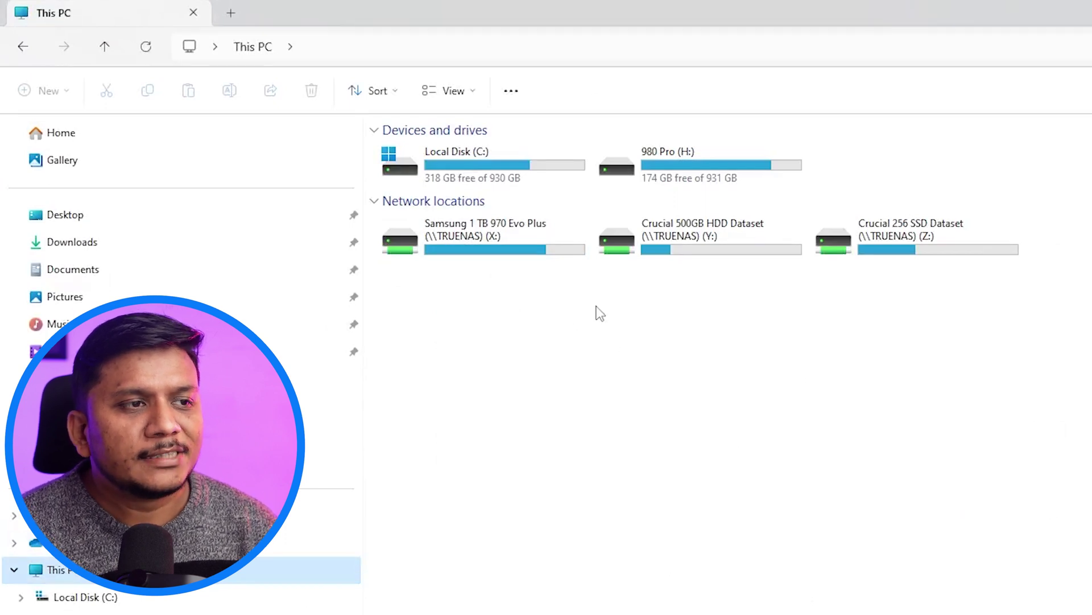
pyautogui.click(675, 160)
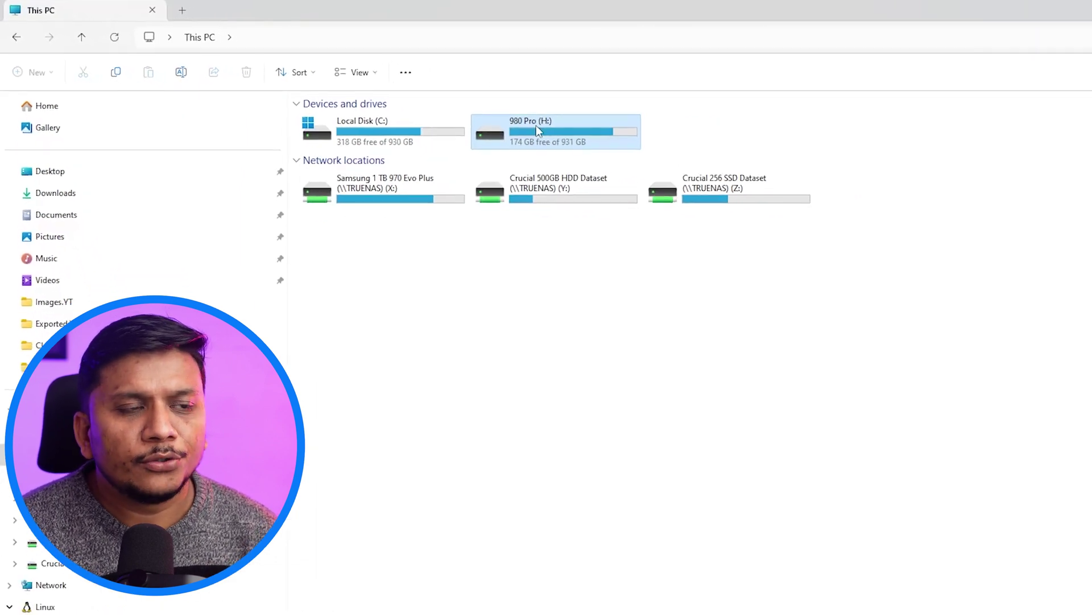
# Turn on BitLocker for 980 Pro (H:) with password unlocking, entering and confirming the password.
pyautogui.rightClick(535, 128)
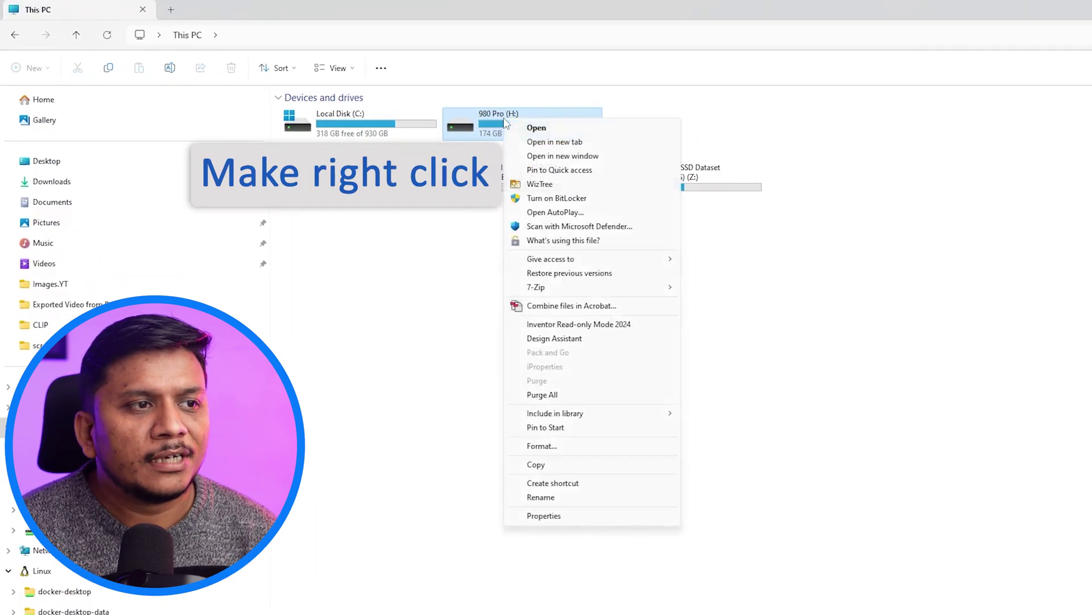
pyautogui.click(571, 200)
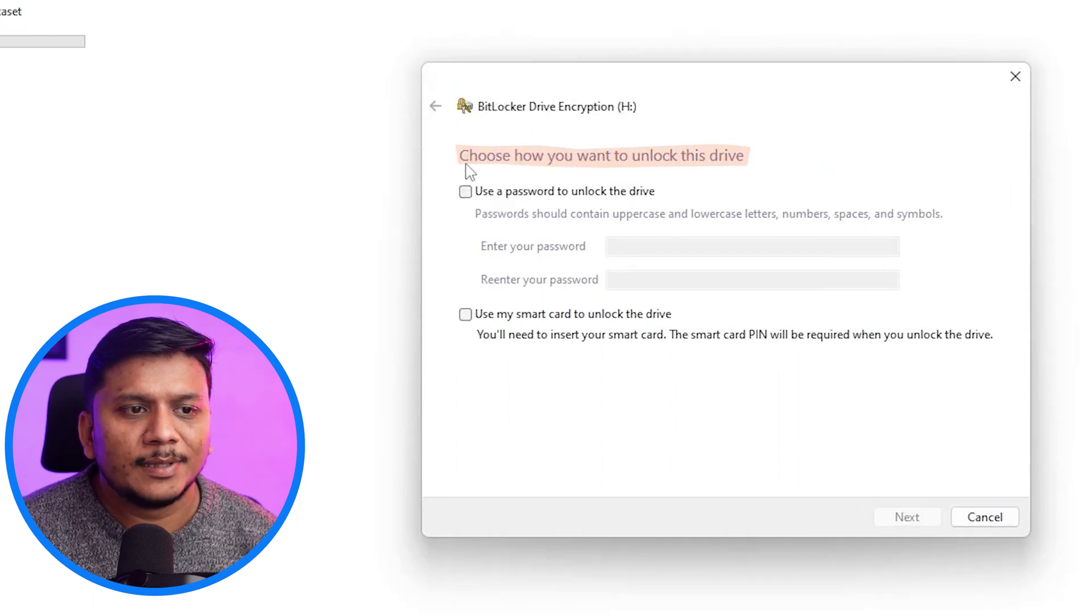
pyautogui.click(466, 192)
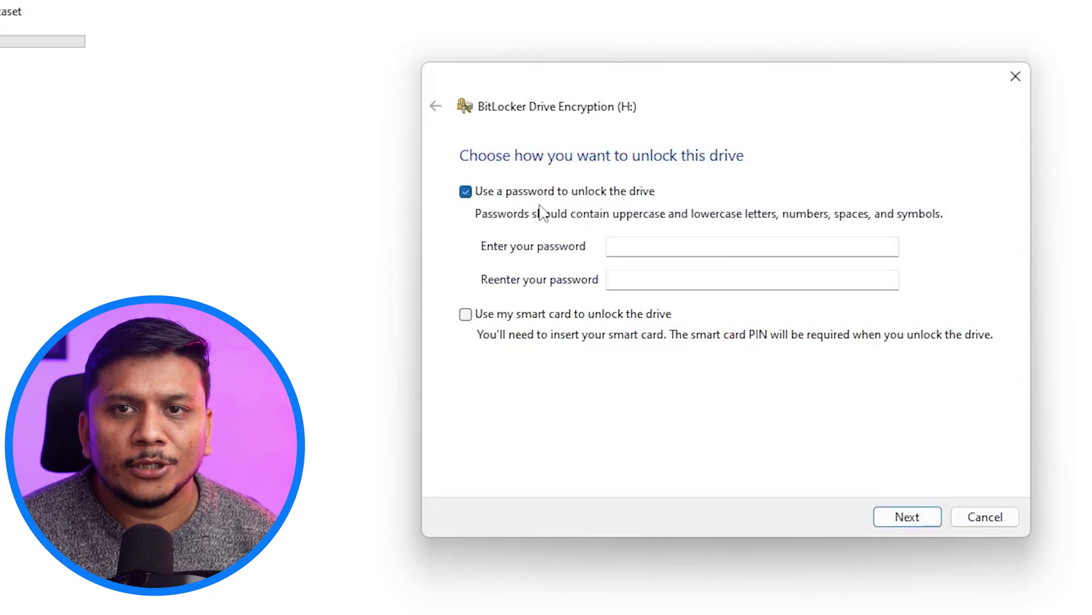
pyautogui.click(681, 245)
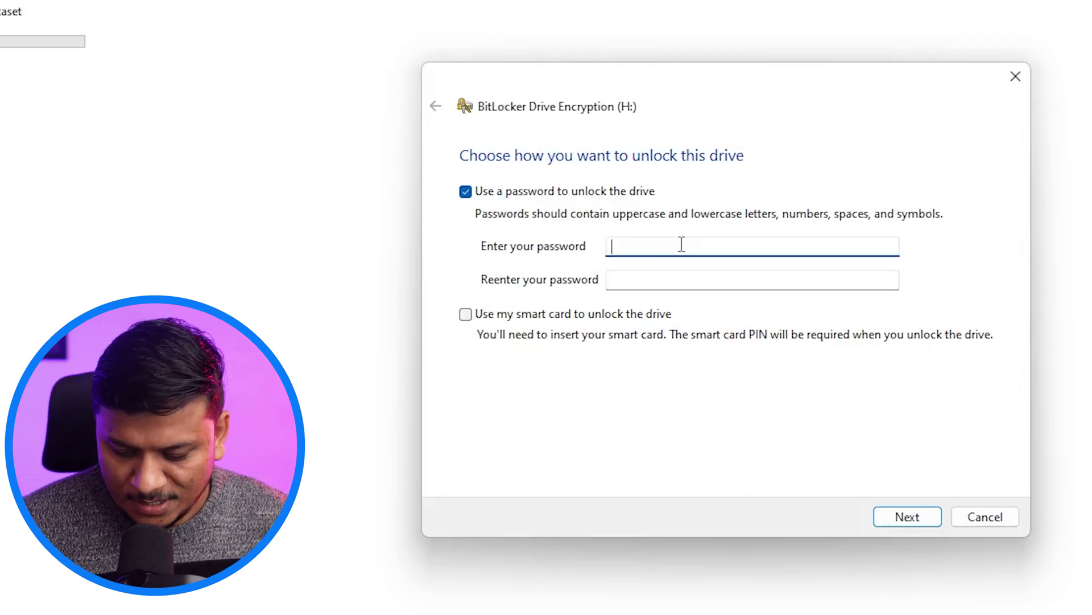
pyautogui.write('••••••')
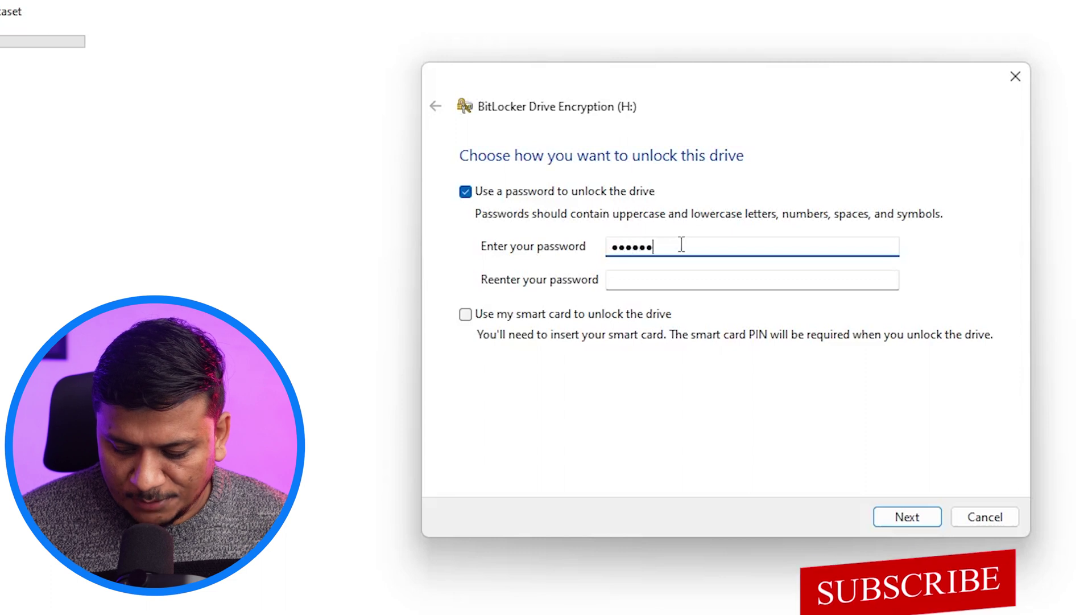
pyautogui.write('••')
pyautogui.click(657, 275)
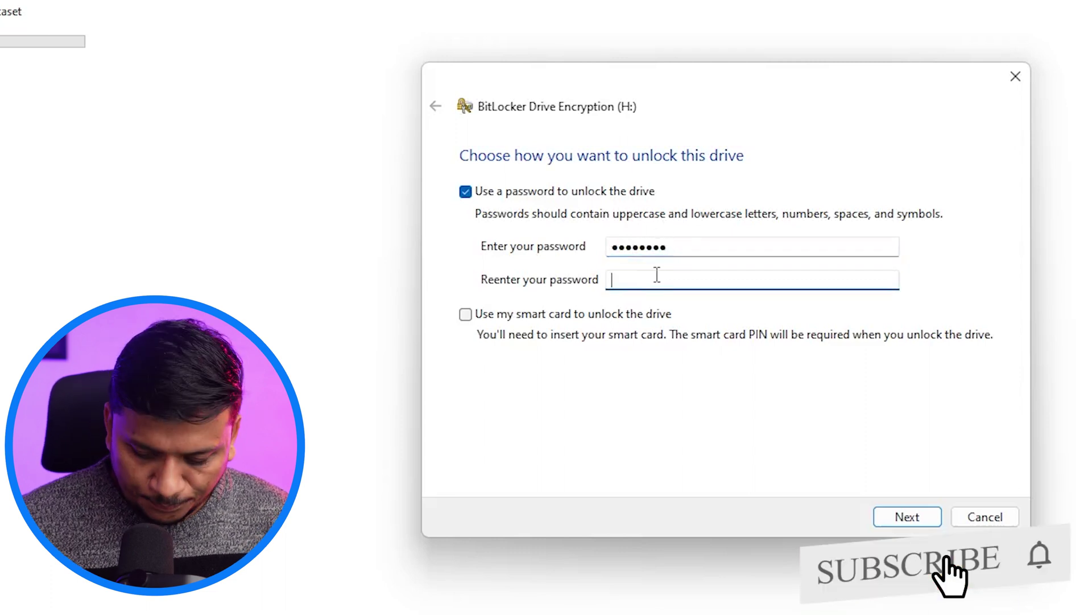
pyautogui.write('•••••••')
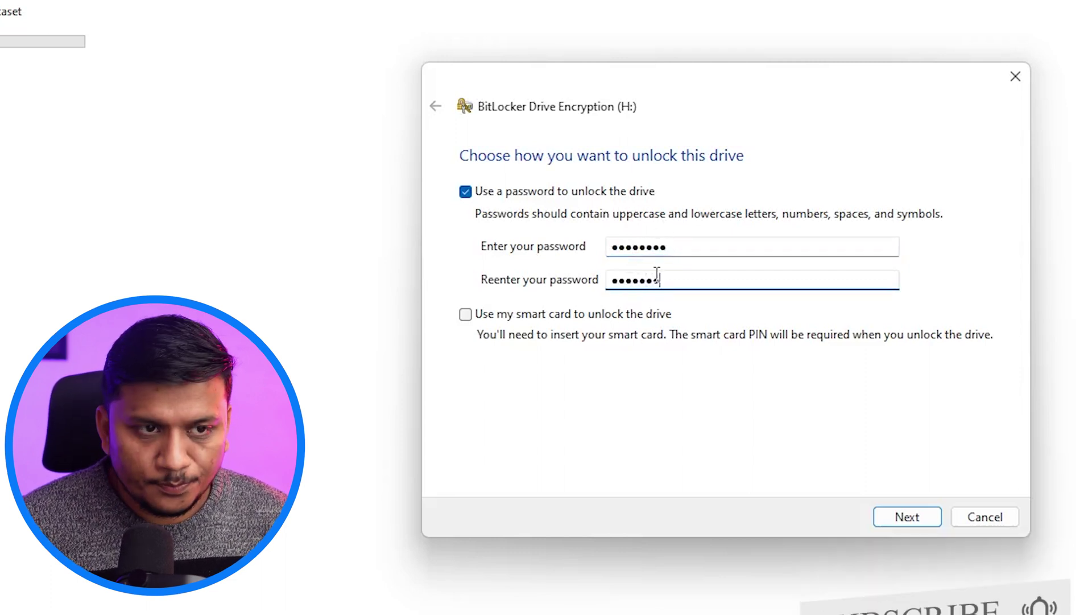
pyautogui.write('•')
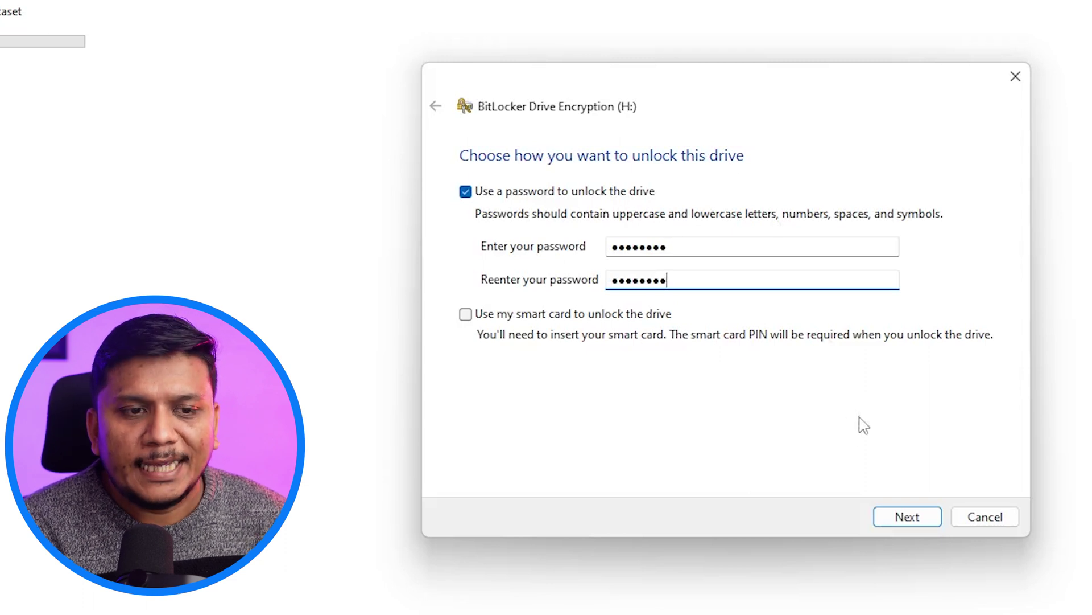
pyautogui.click(905, 515)
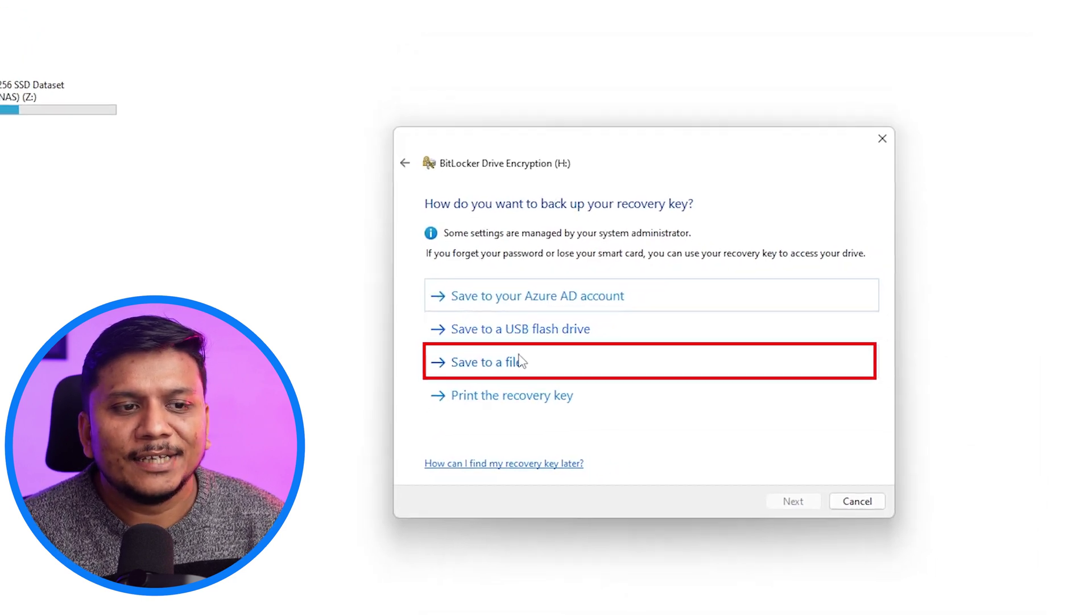
# Save the recovery key as a file in the edx folder on C: and continue.
pyautogui.click(515, 360)
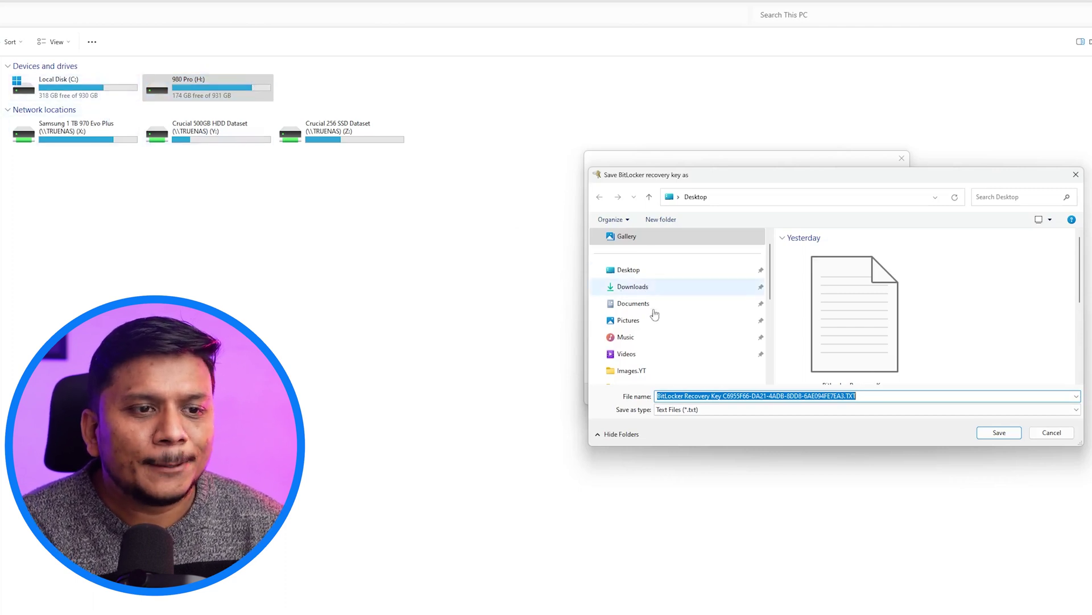
pyautogui.scroll(-2, 659, 338)
pyautogui.scroll(-1, 659, 338)
pyautogui.click(654, 353)
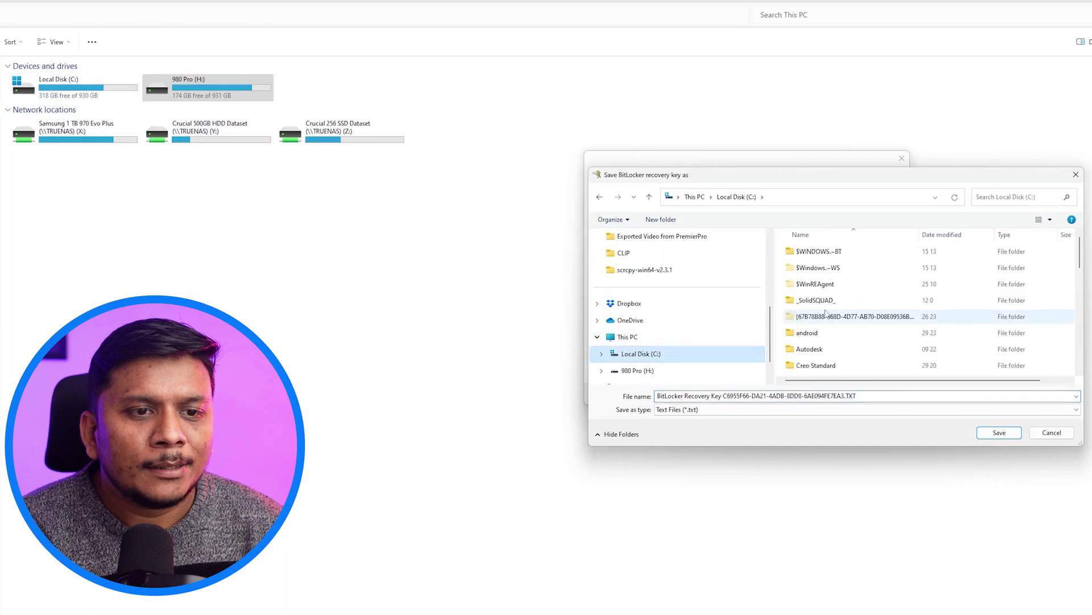
pyautogui.doubleClick(825, 367)
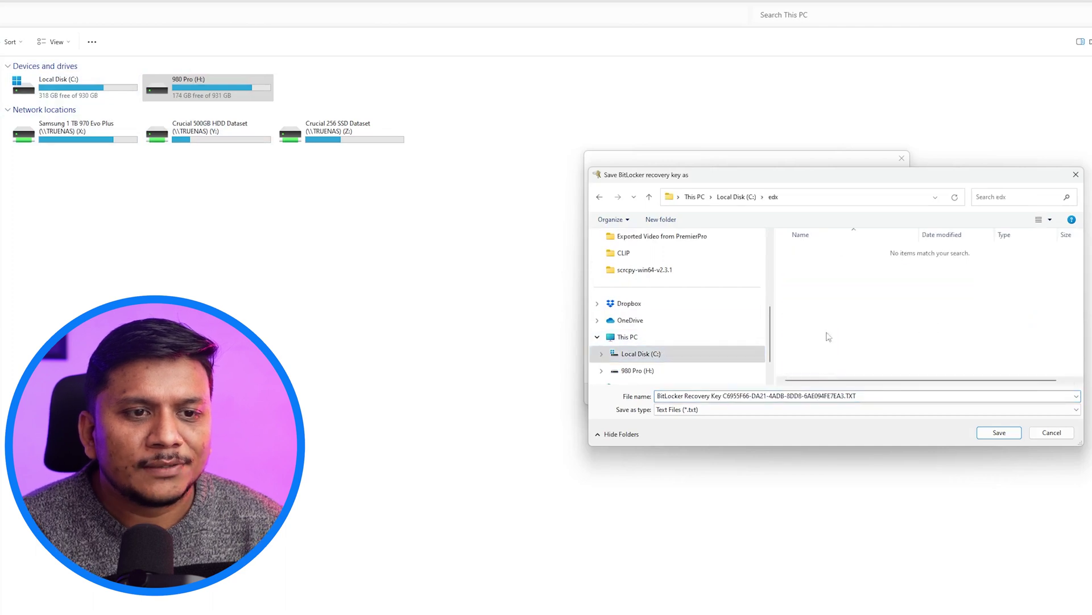
pyautogui.click(1010, 436)
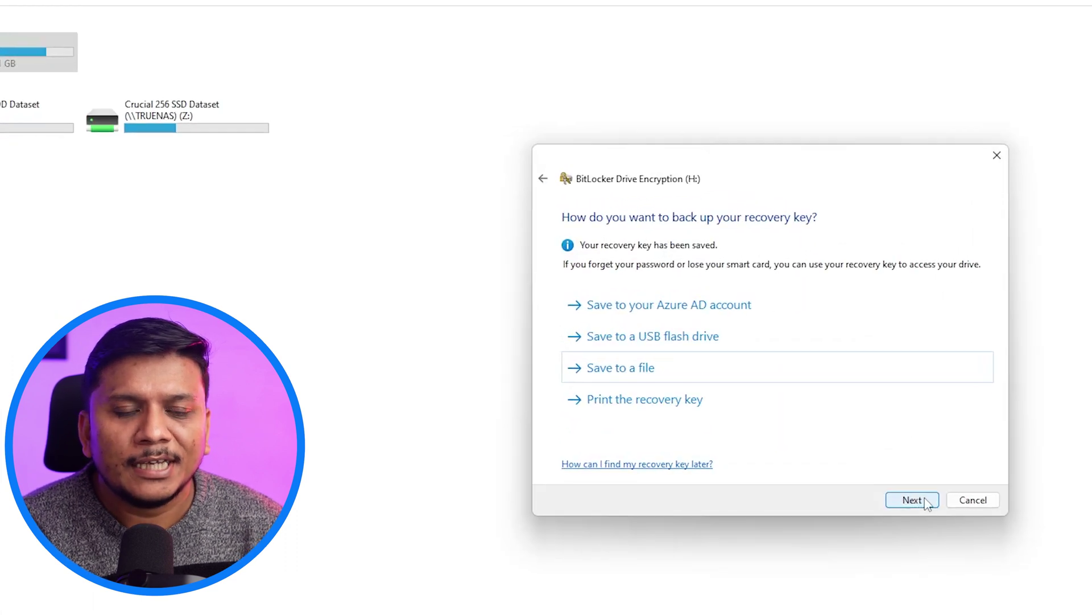
pyautogui.click(913, 499)
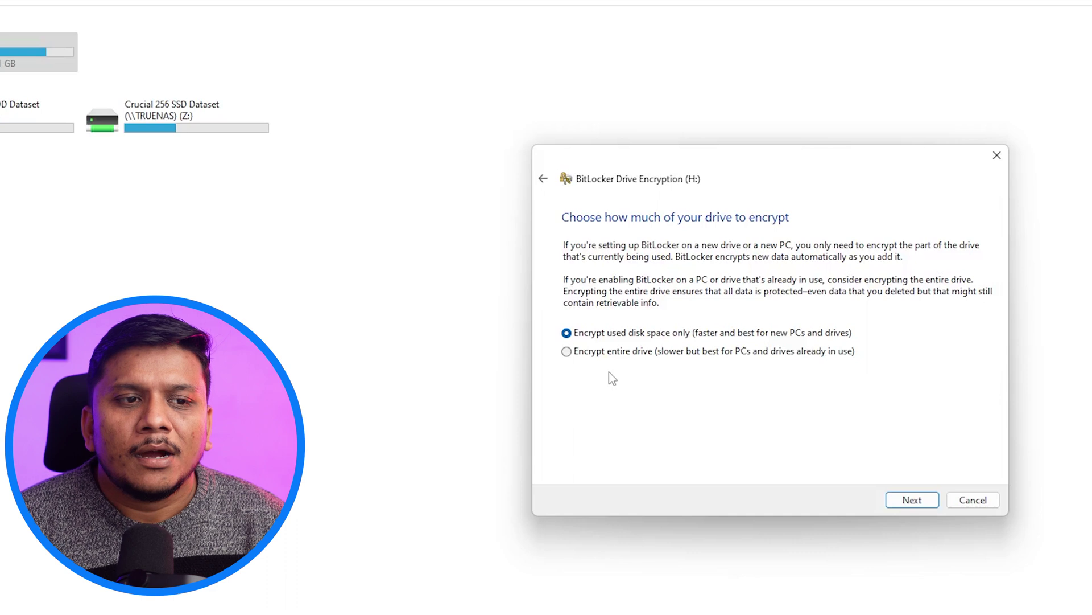
# Choose 'Encrypt entire drive' for H: instead of used disk space only.
pyautogui.click(566, 351)
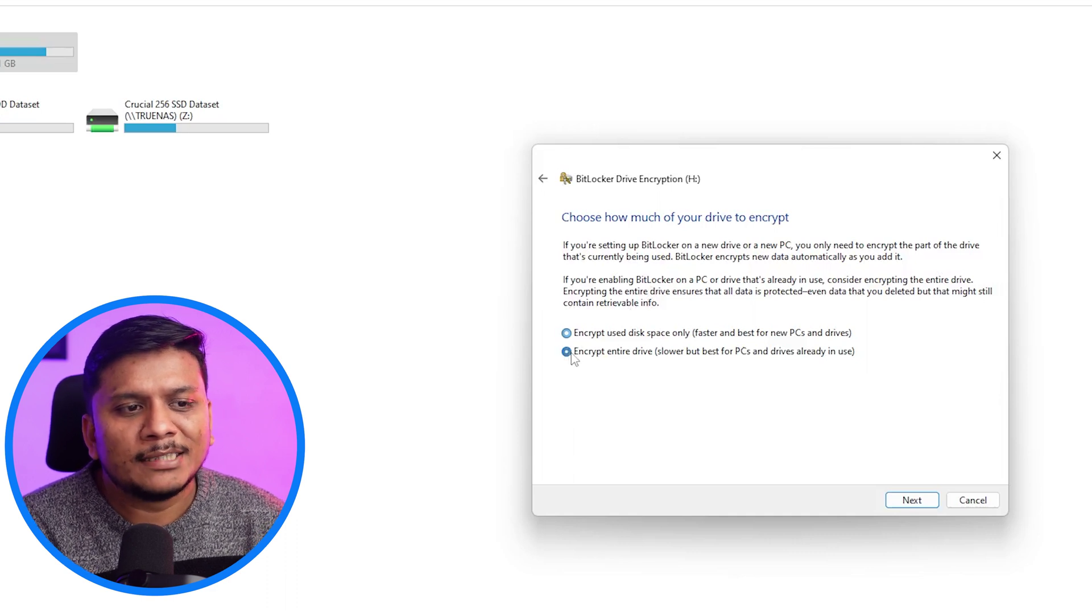
# Advance to the encryption mode page, leaving New encryption mode (XTS-AES) selected.
pyautogui.click(894, 508)
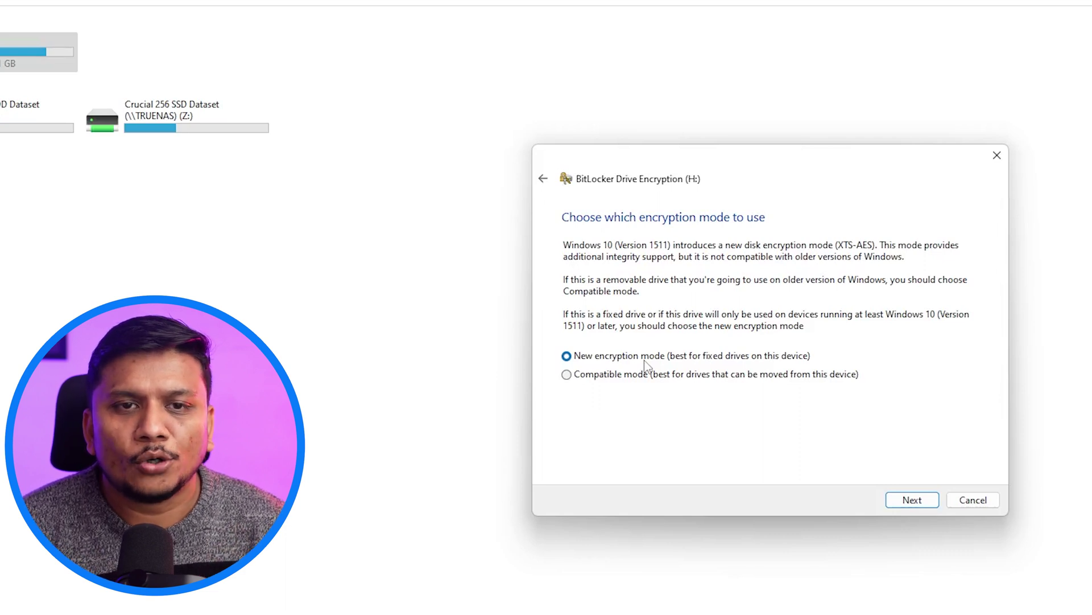
# Accept the new encryption mode, start encrypting H:, and move the progress window aside.
pyautogui.click(912, 501)
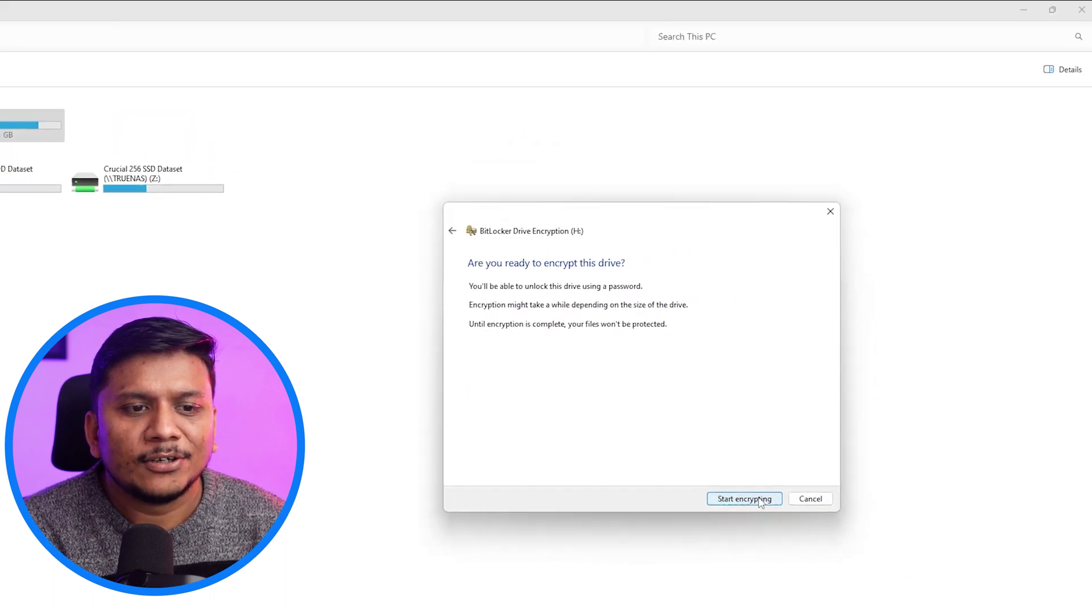
pyautogui.click(912, 501)
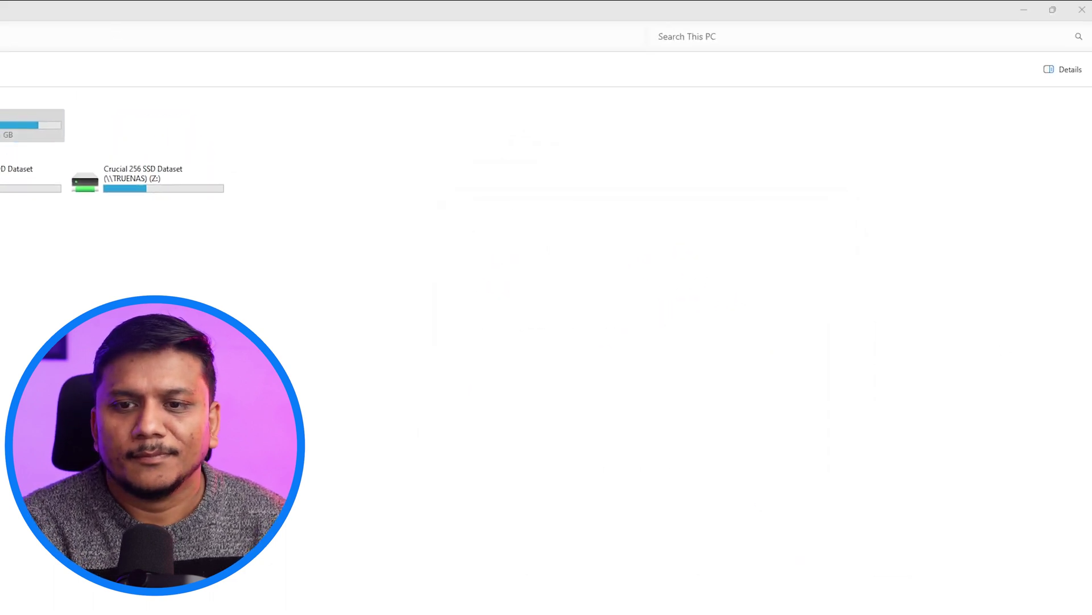
pyautogui.moveTo(607, 317); pyautogui.dragTo(597, 324)
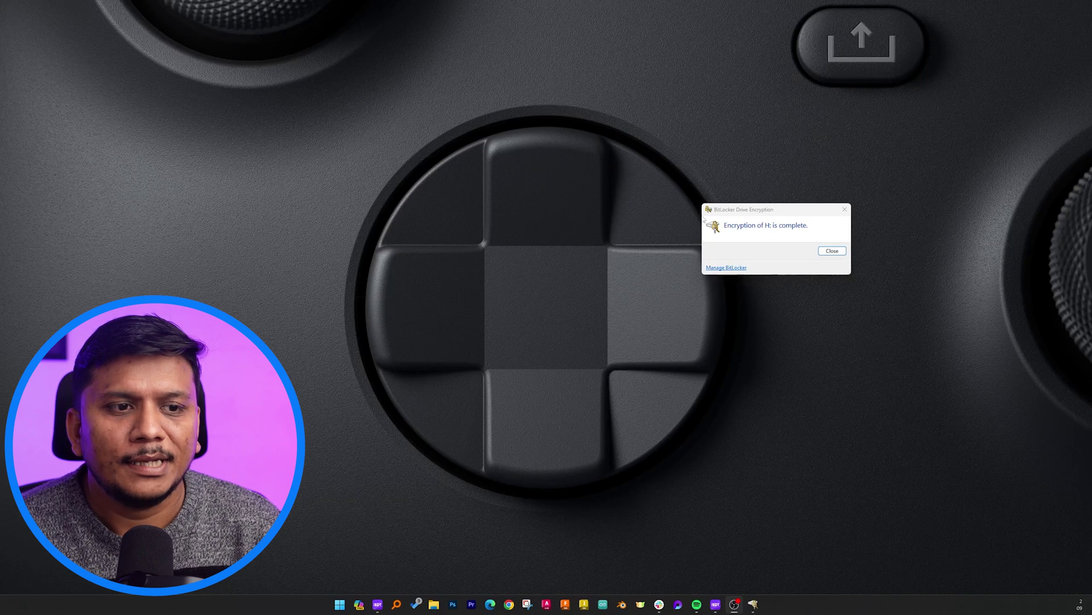
# Close the encryption-complete notice and view This PC's drives in File Explorer.
pyautogui.click(831, 252)
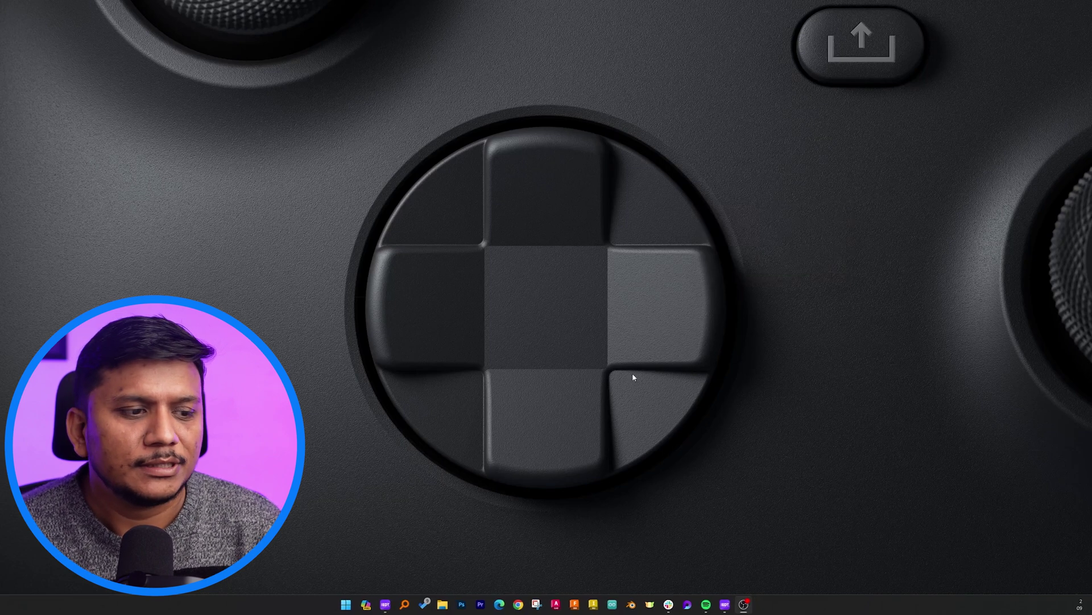
pyautogui.click(444, 603)
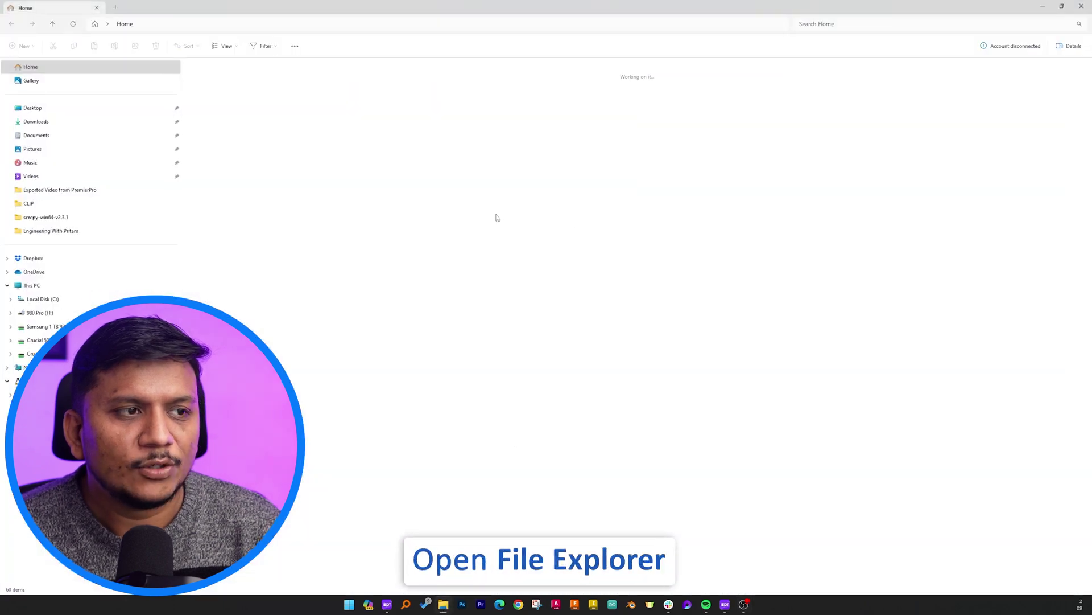
pyautogui.click(30, 285)
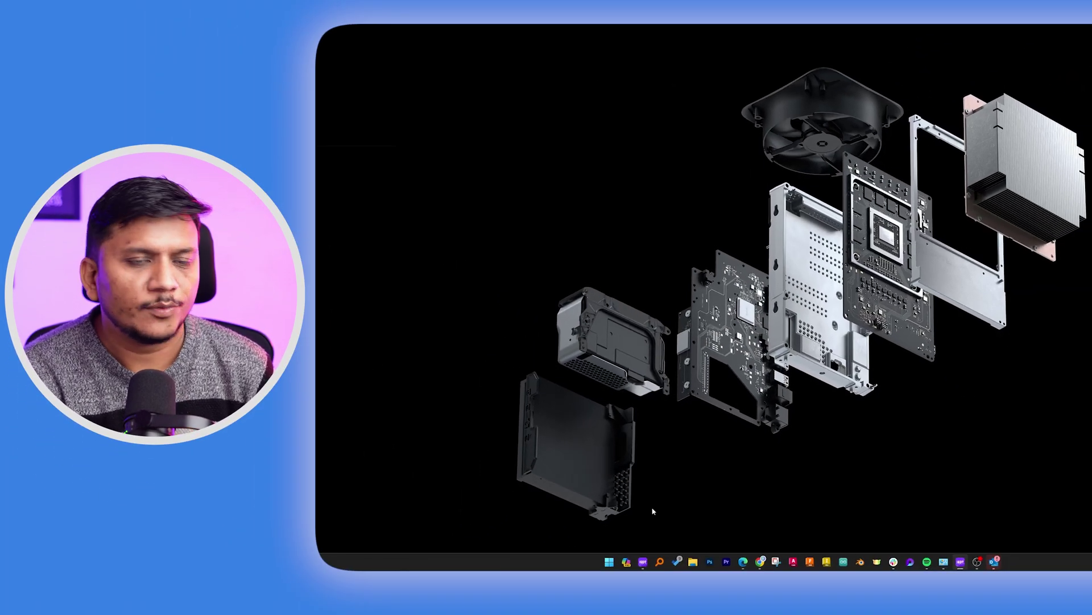
# Launch Control Panel from Start search and open the BitLocker Drive Encryption page.
pyautogui.click(608, 562)
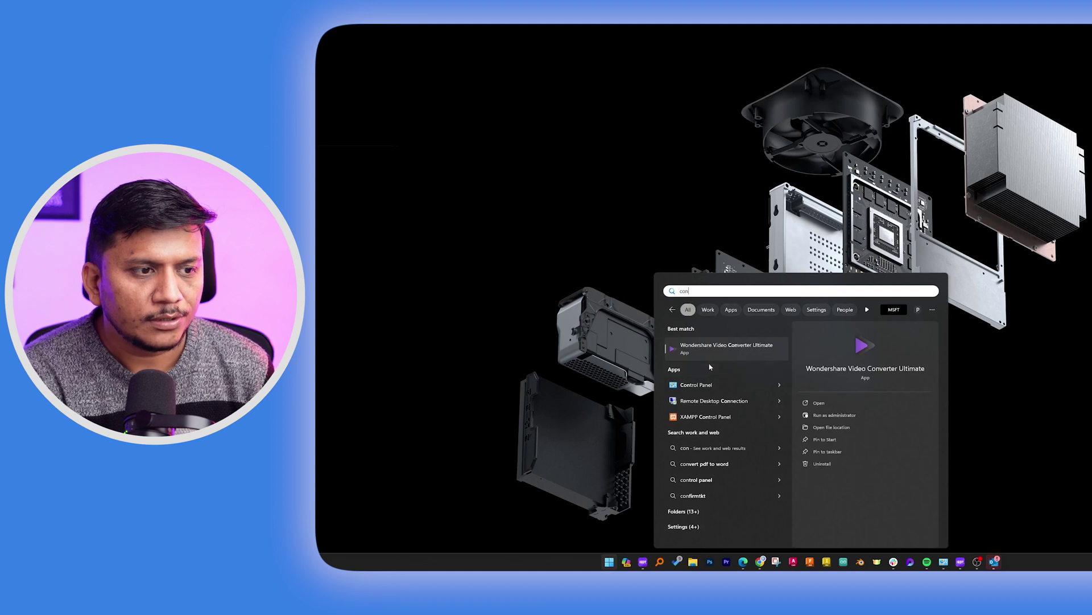
pyautogui.press('Down')
pyautogui.press('Return')
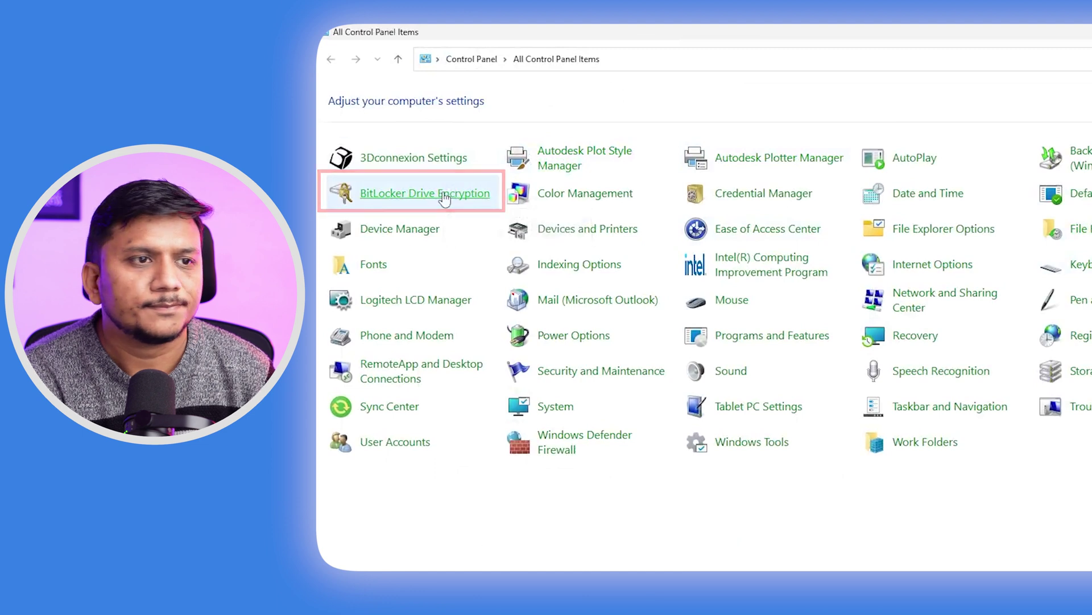
pyautogui.click(445, 196)
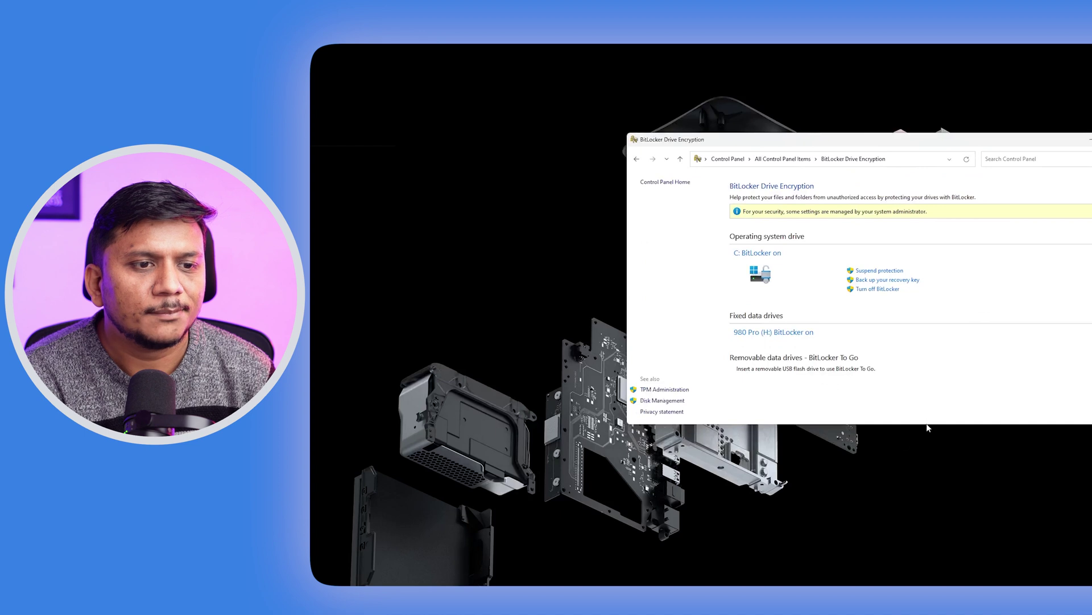
# Lengthen the window, expand 980 Pro (H:), and request Turn off BitLocker for it.
pyautogui.moveTo(927, 426); pyautogui.dragTo(927, 560)
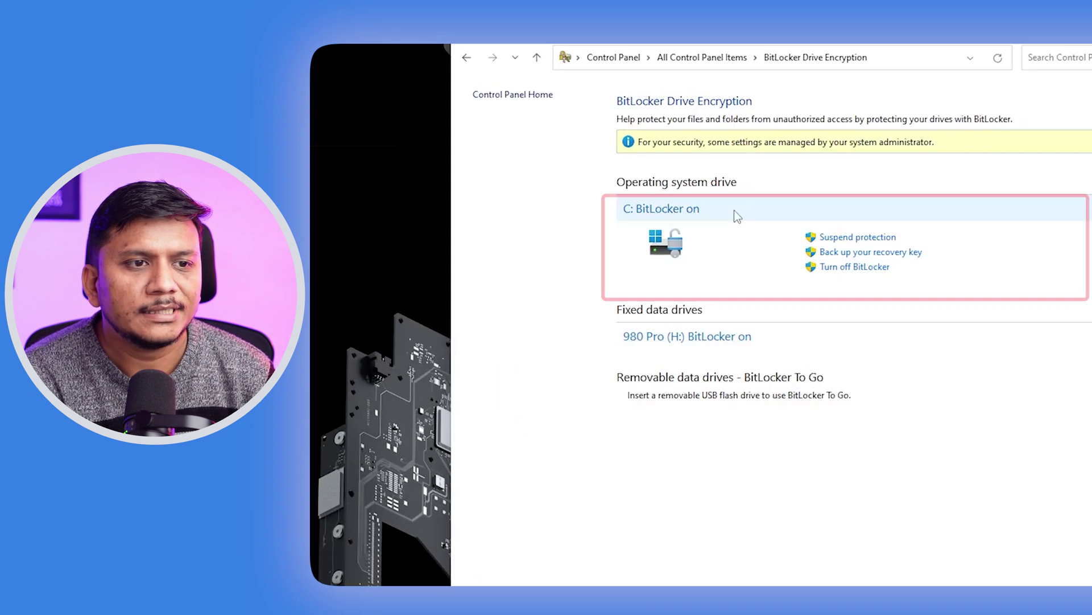
pyautogui.click(1058, 342)
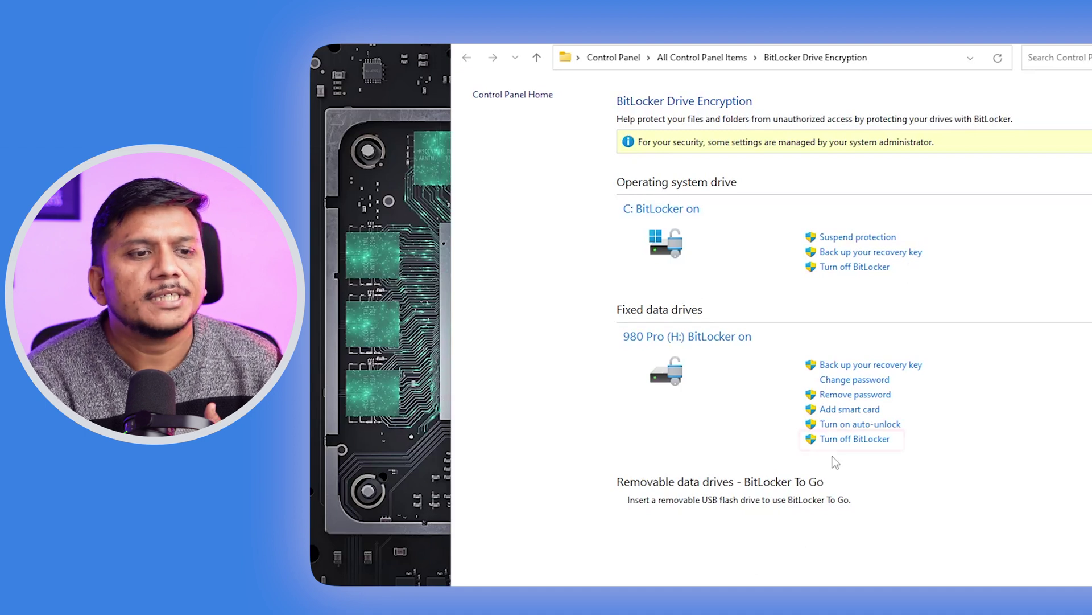
pyautogui.click(862, 441)
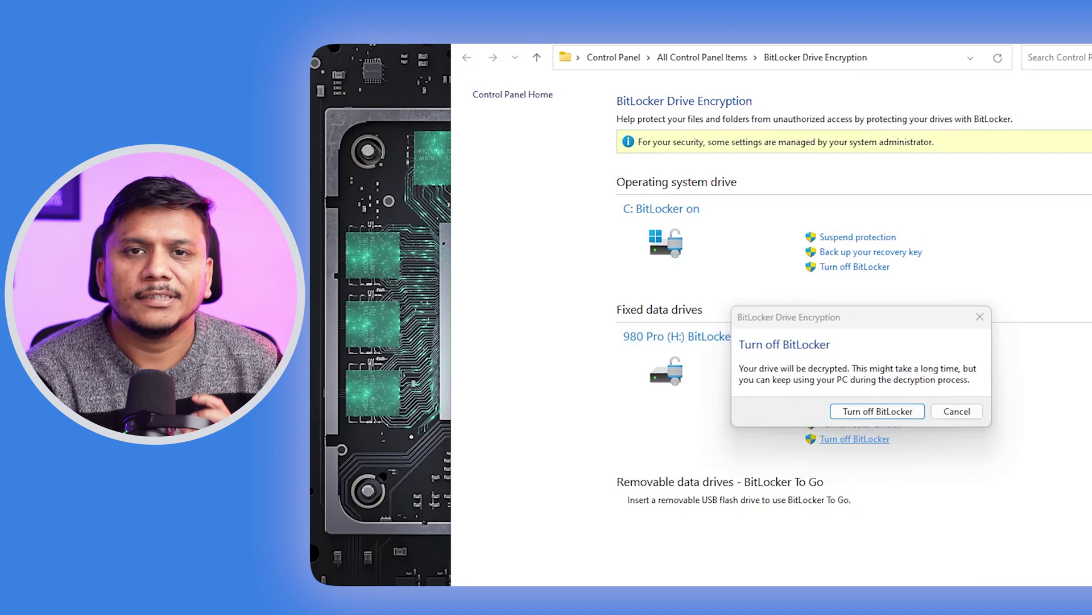
# Confirm turning off BitLocker so 980 Pro (H:) starts decrypting.
pyautogui.click(895, 412)
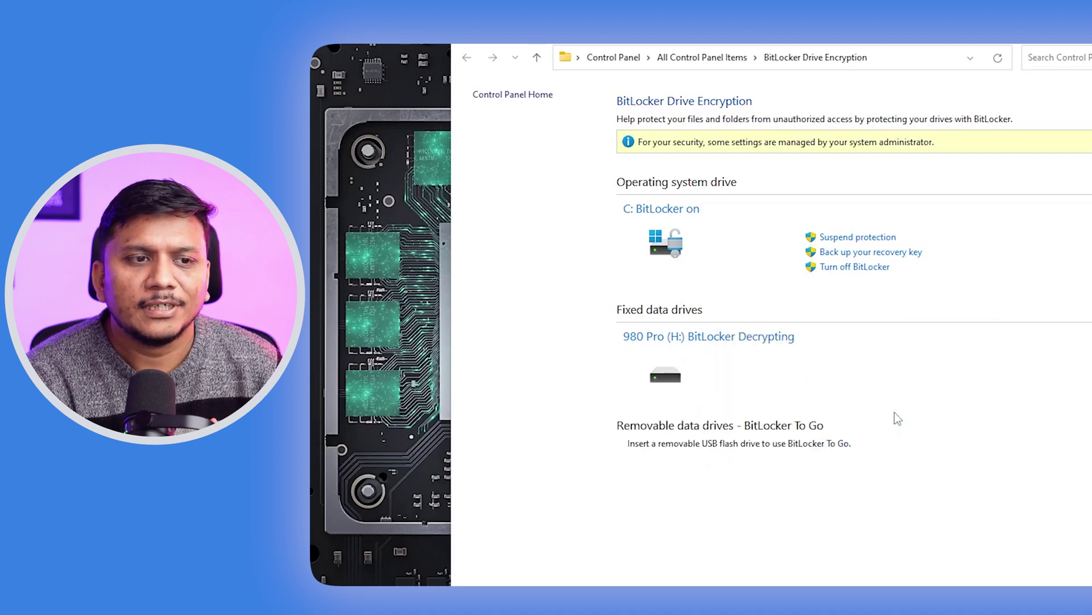